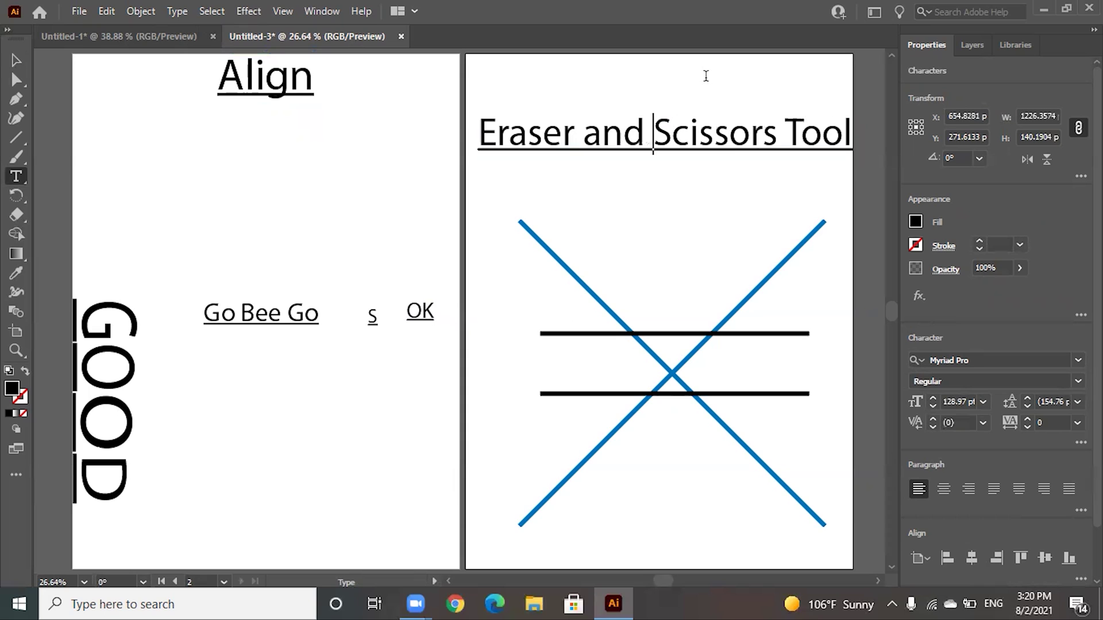
Step: Finish editing the heading, select both crossing blue diagonal lines, and activate the Eraser tool around their intersection
key(Escape)
click(695, 250)
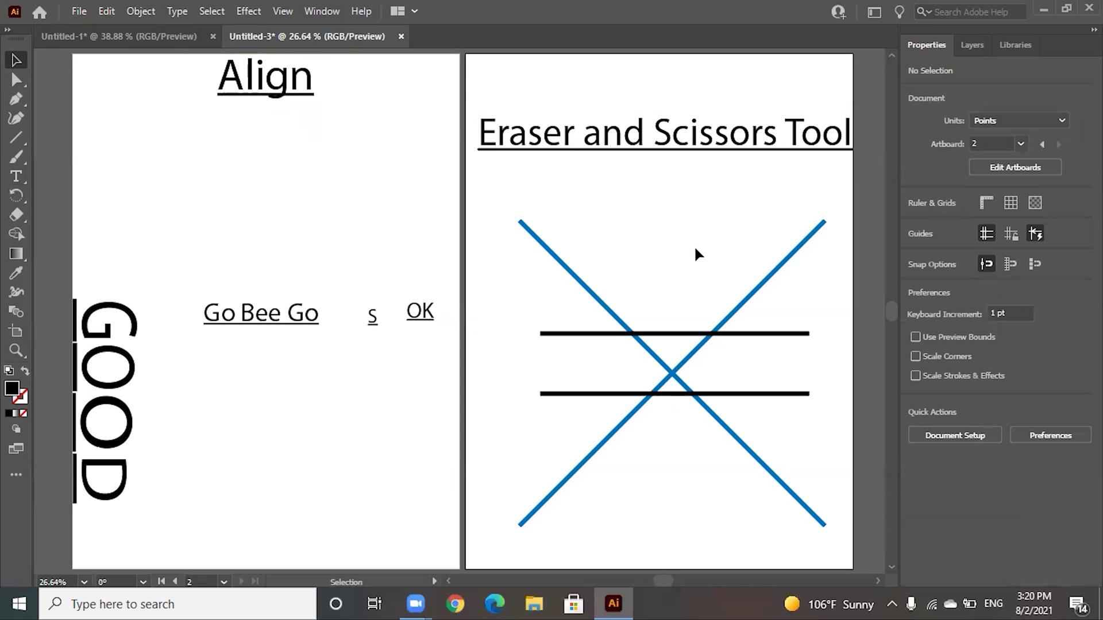
click(668, 369)
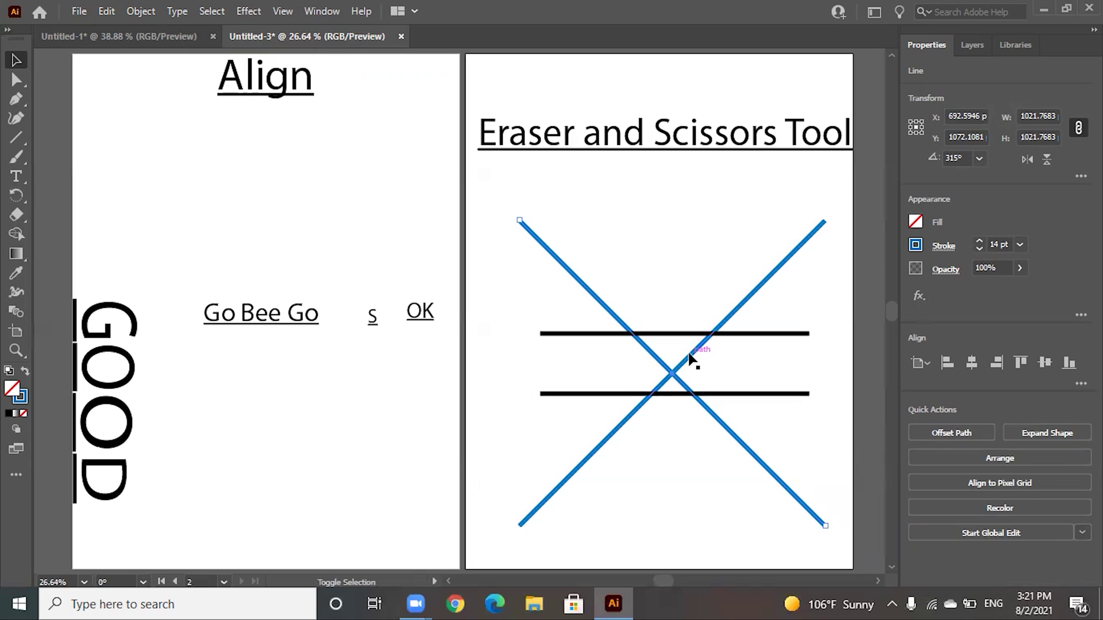
shift+click(688, 355)
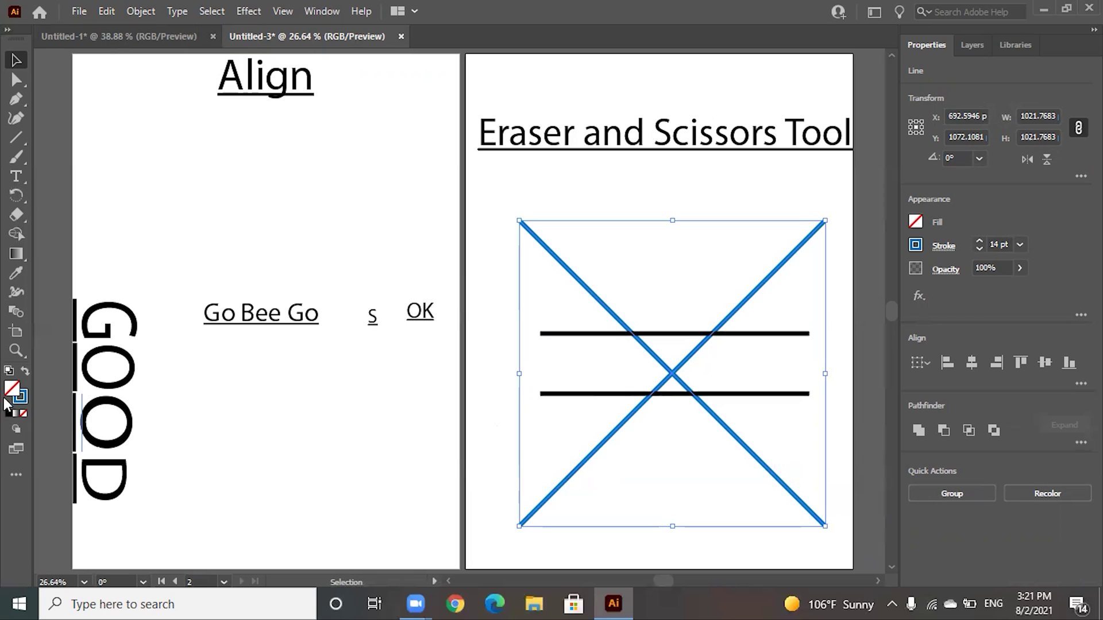
click(16, 349)
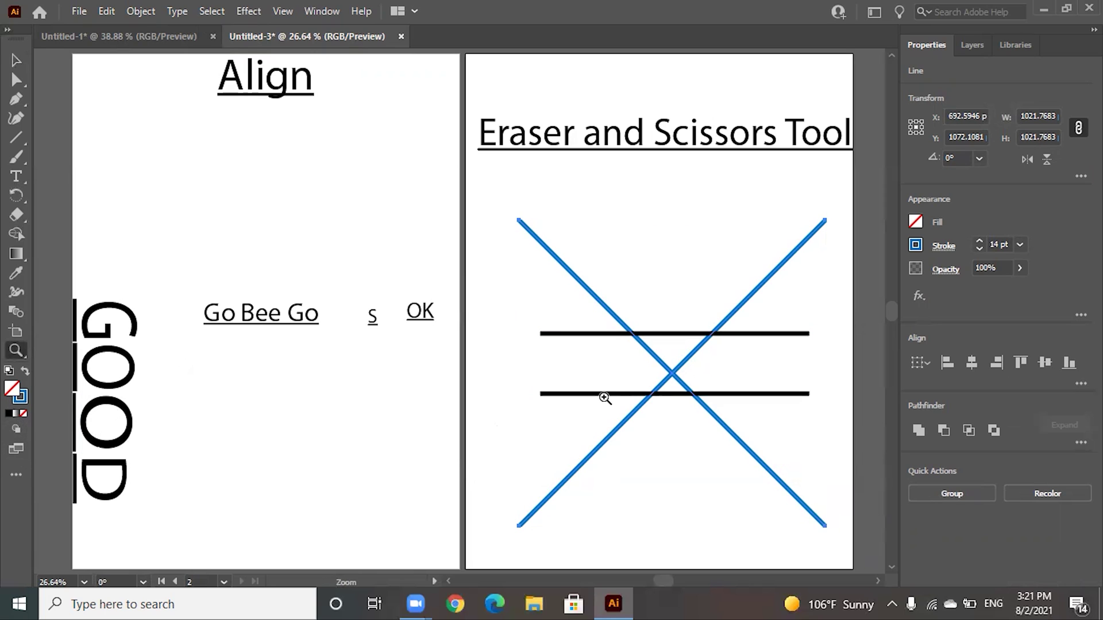
click(671, 372)
click(423, 314)
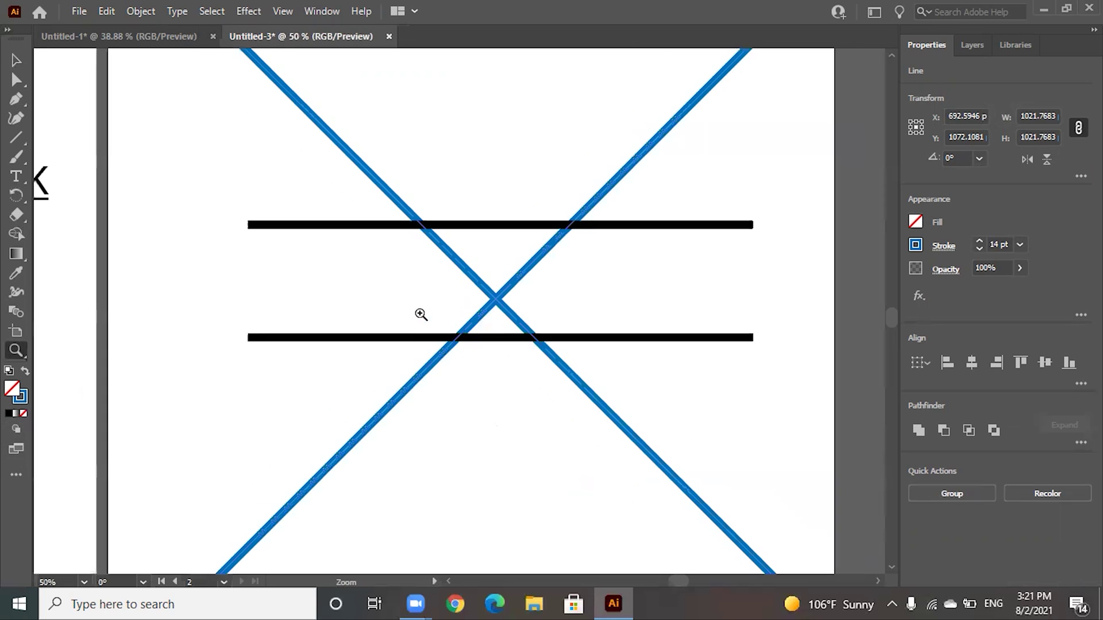
click(24, 226)
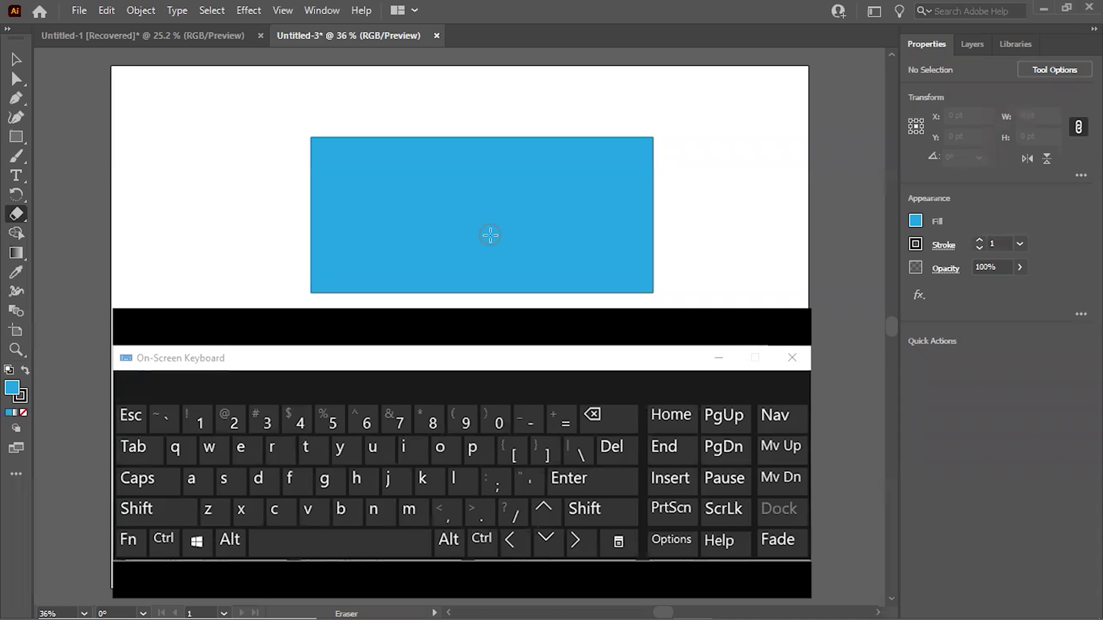
Step: Decrease and increase the eraser size while erasing spots inside the blue rectangle
click(519, 454)
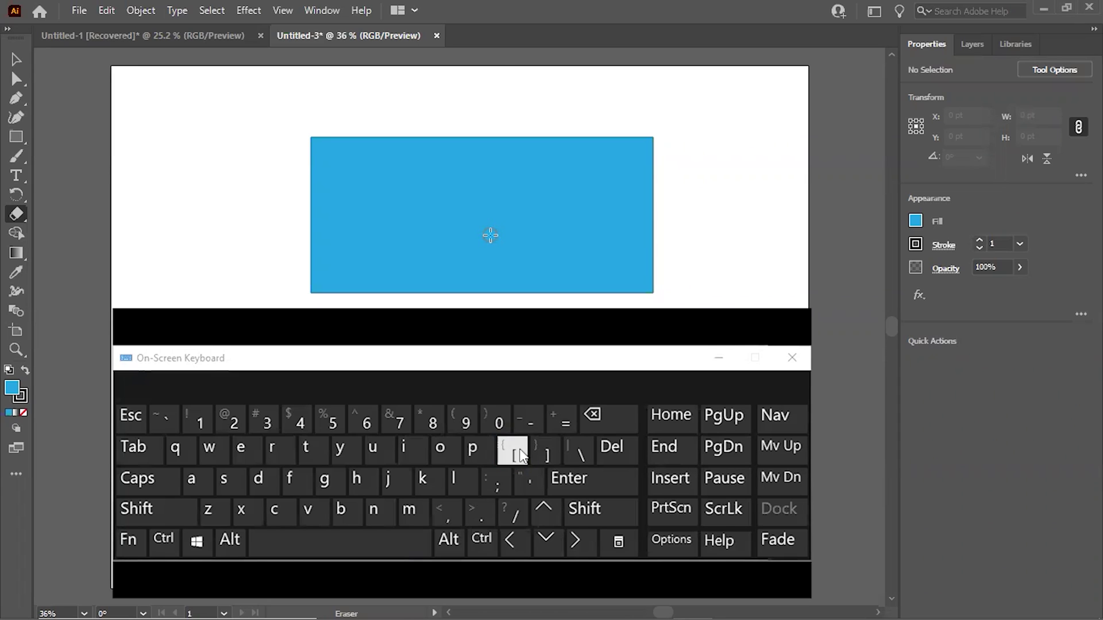
click(543, 456)
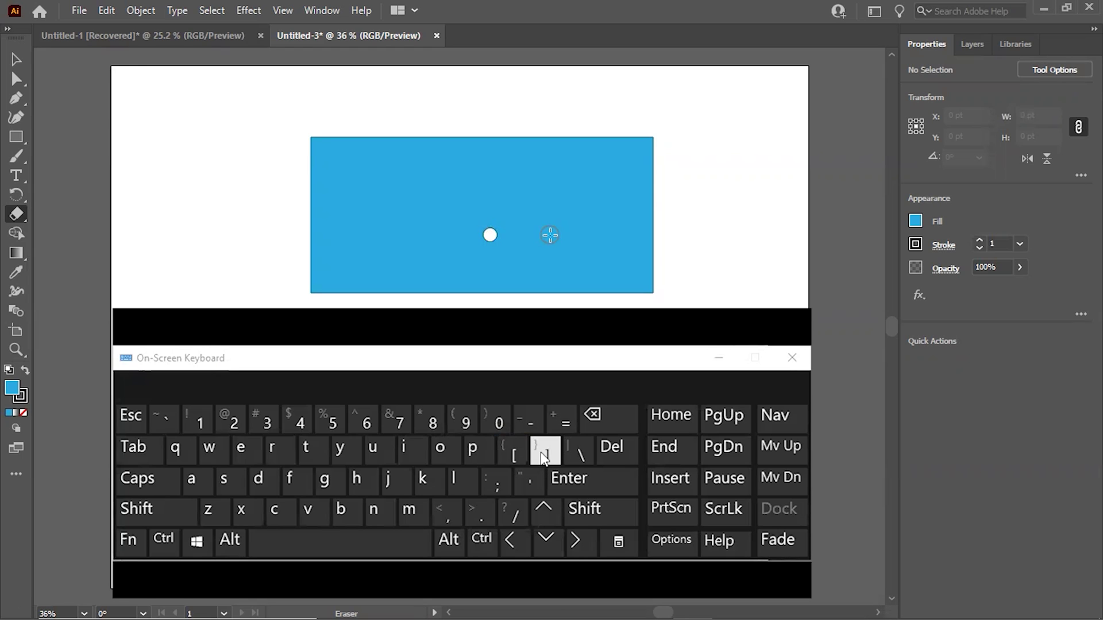
click(550, 235)
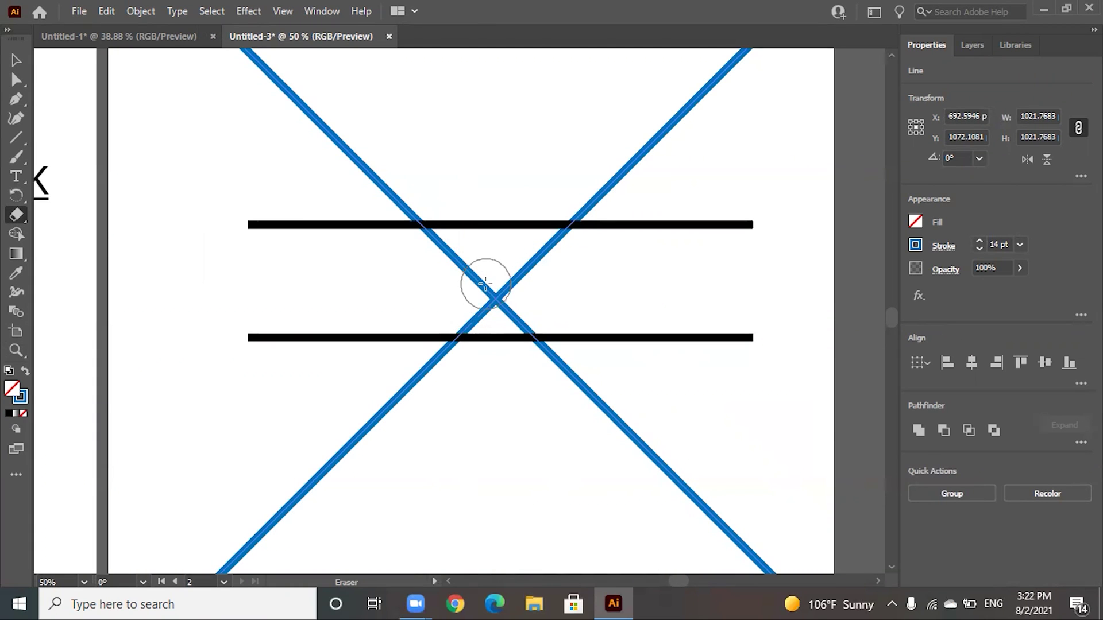
mouse_move(441, 287)
mouse_down()
mouse_move(550, 292)
mouse_move(434, 334)
mouse_move(486, 314)
mouse_up()
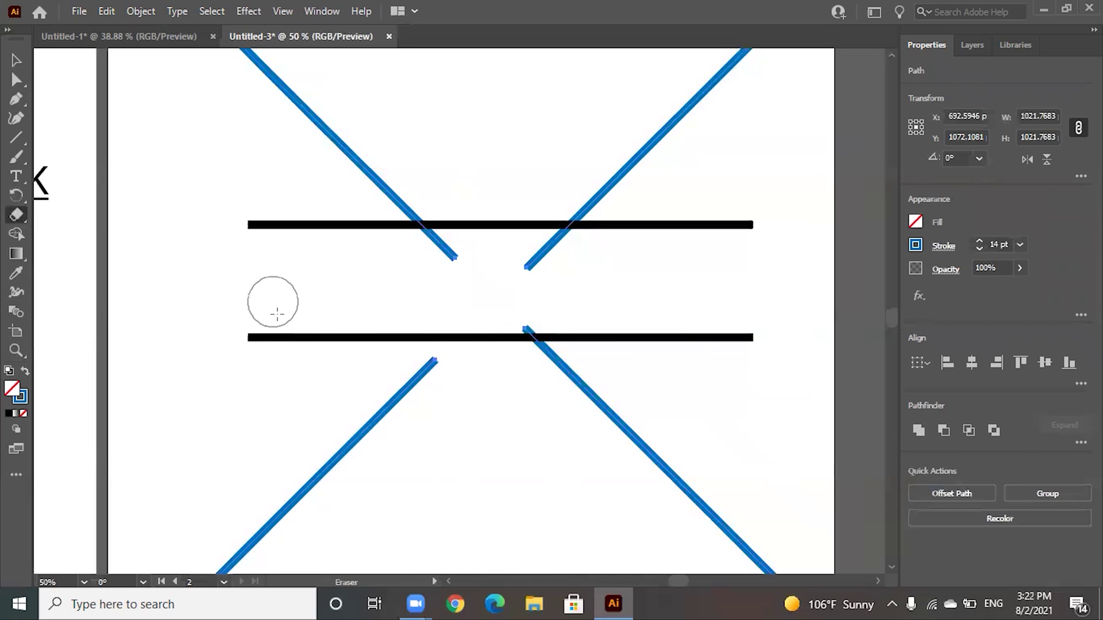
click(118, 17)
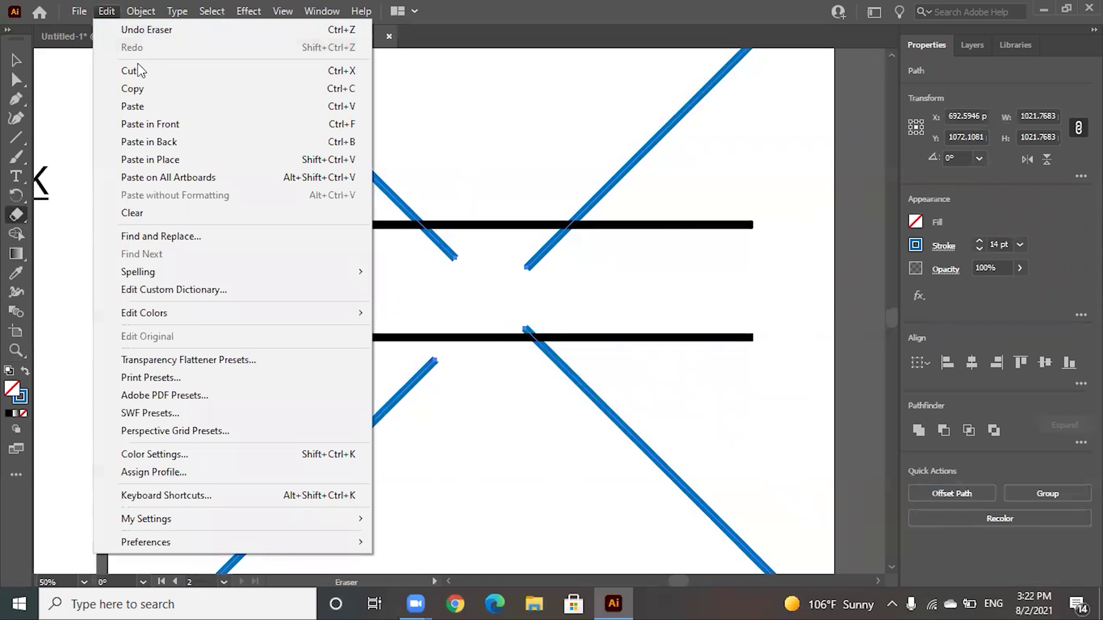
click(133, 32)
Step: Erase the parts of the two selected blue diagonals that lie between the black horizontal lines
mouse_move(438, 276)
mouse_down()
mouse_move(458, 296)
mouse_move(552, 253)
mouse_up()
mouse_move(486, 315)
mouse_down()
mouse_move(452, 302)
mouse_move(516, 302)
mouse_up()
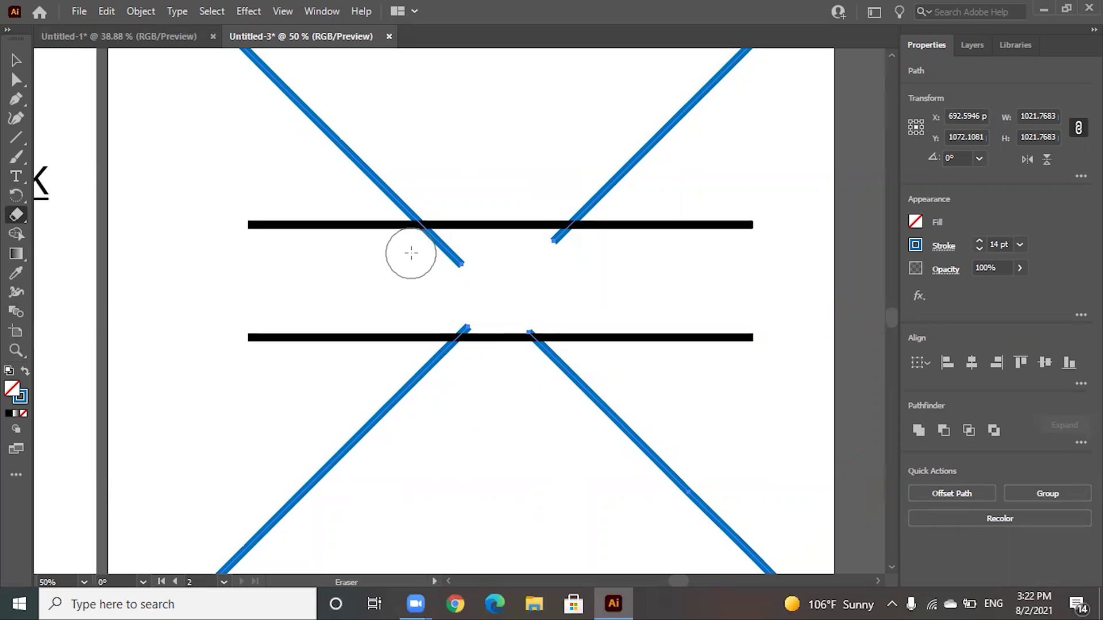
mouse_move(411, 253)
mouse_down()
mouse_move(428, 268)
mouse_move(486, 280)
mouse_move(586, 278)
mouse_up()
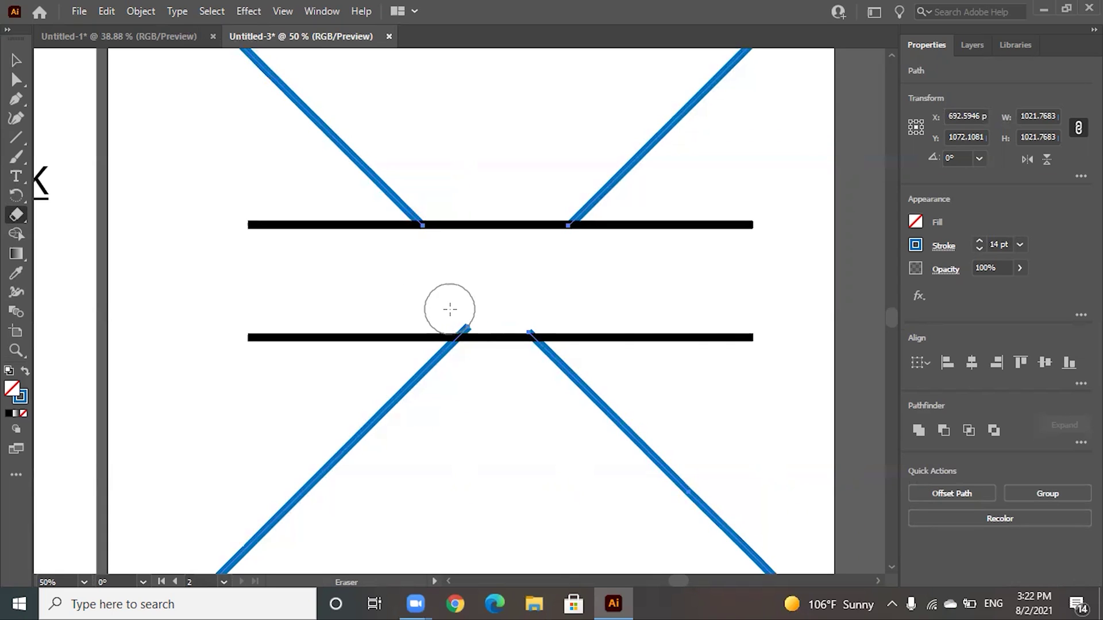
drag(450, 309, 700, 330)
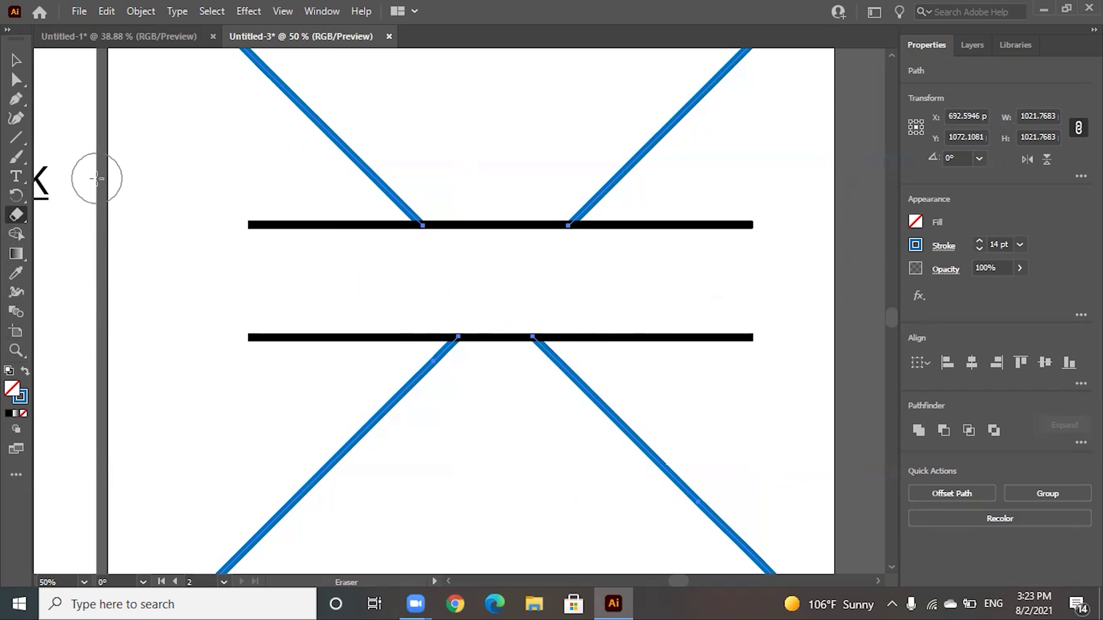
Step: Cut the upper black line with the Scissors tool where the two blue diagonals meet it, and delete the middle segment
click(19, 212)
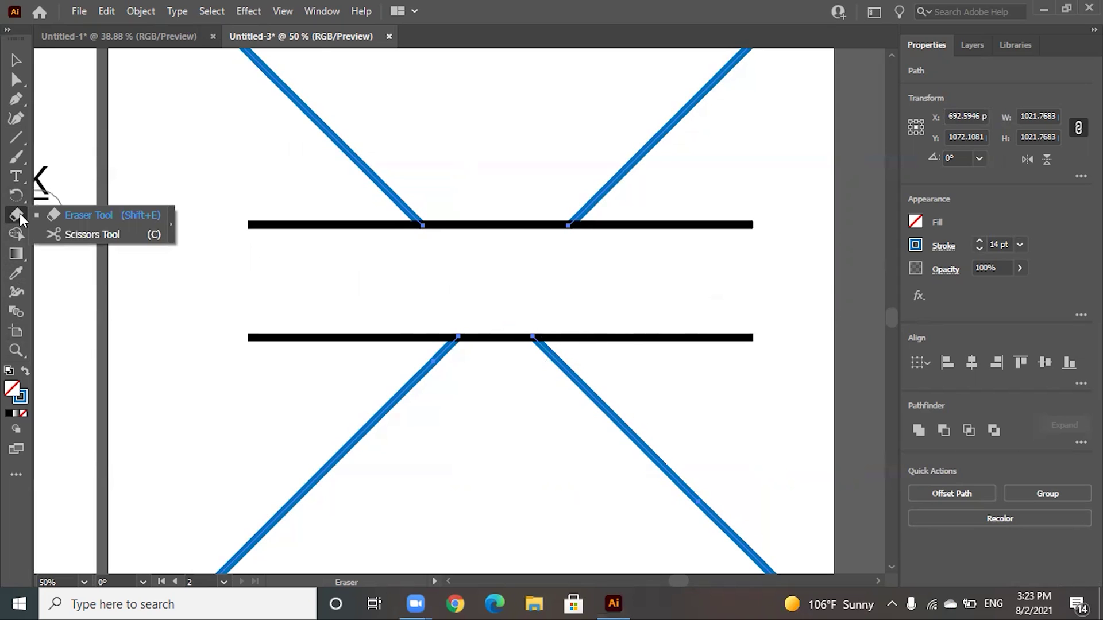
click(98, 234)
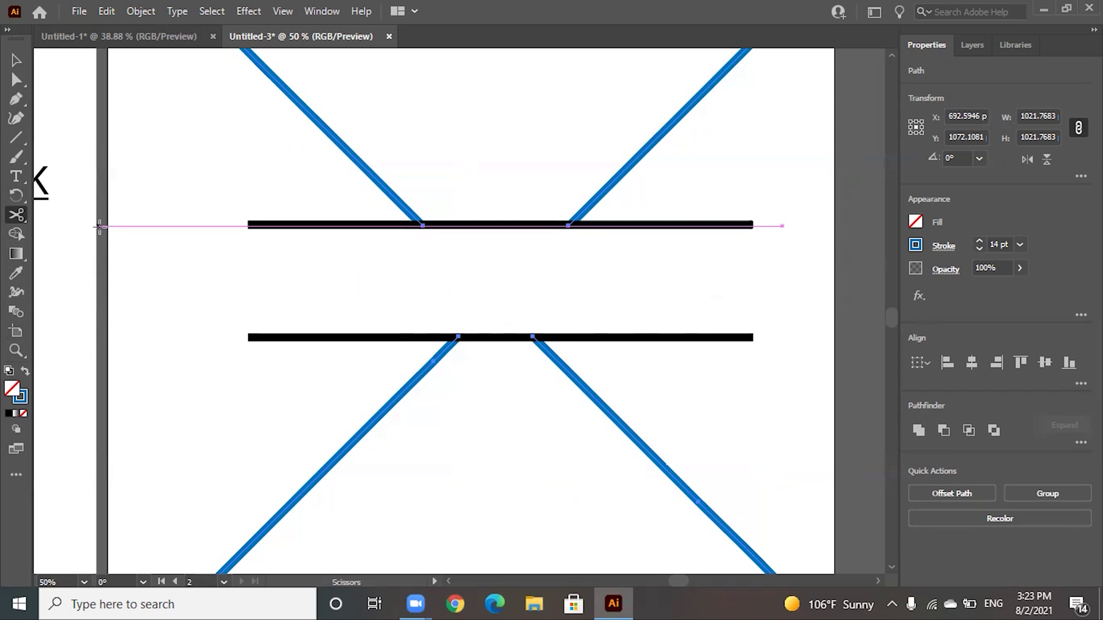
click(423, 225)
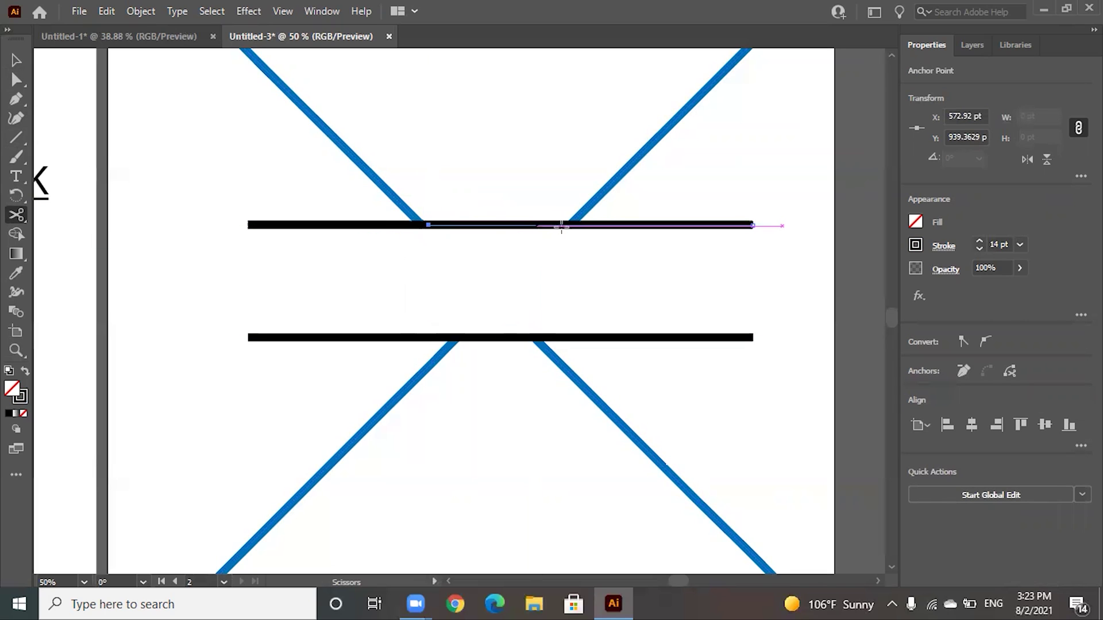
click(568, 225)
click(13, 63)
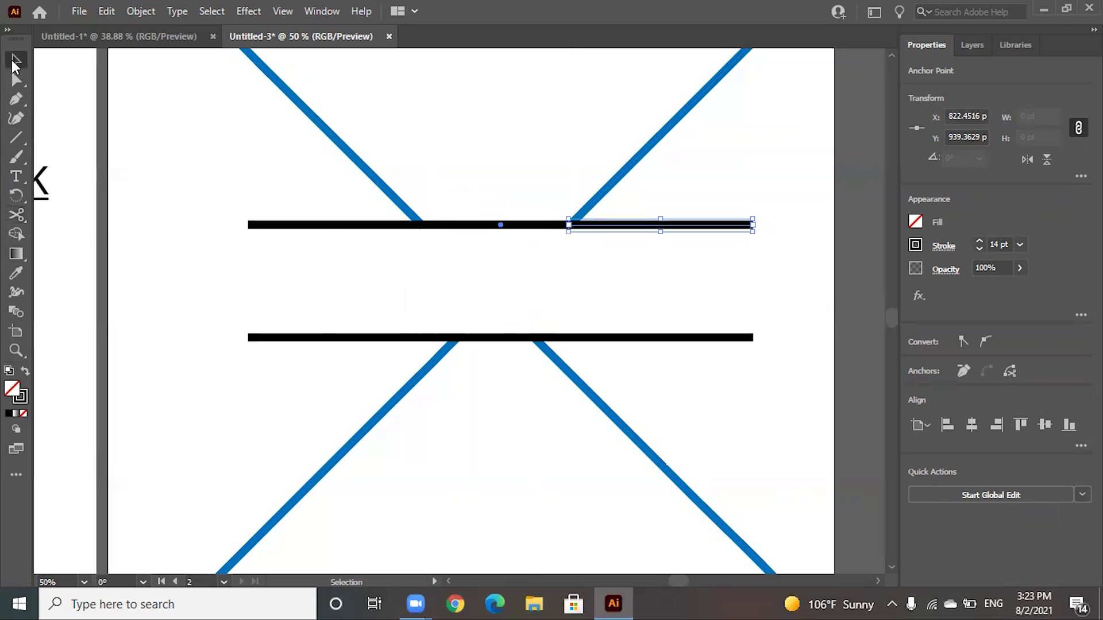
click(492, 225)
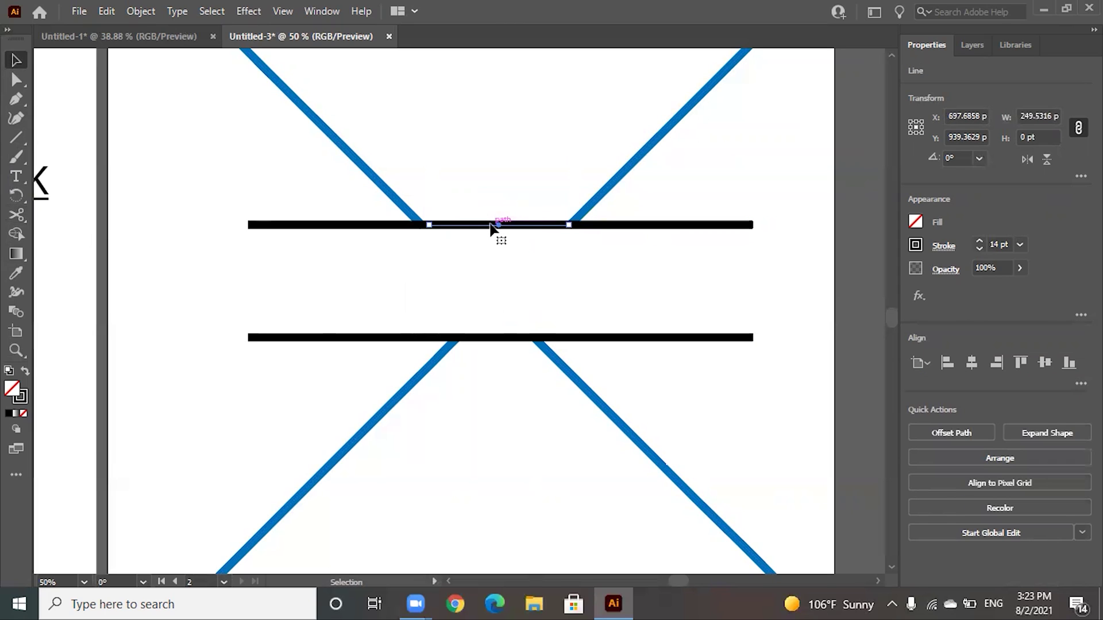
key(Delete)
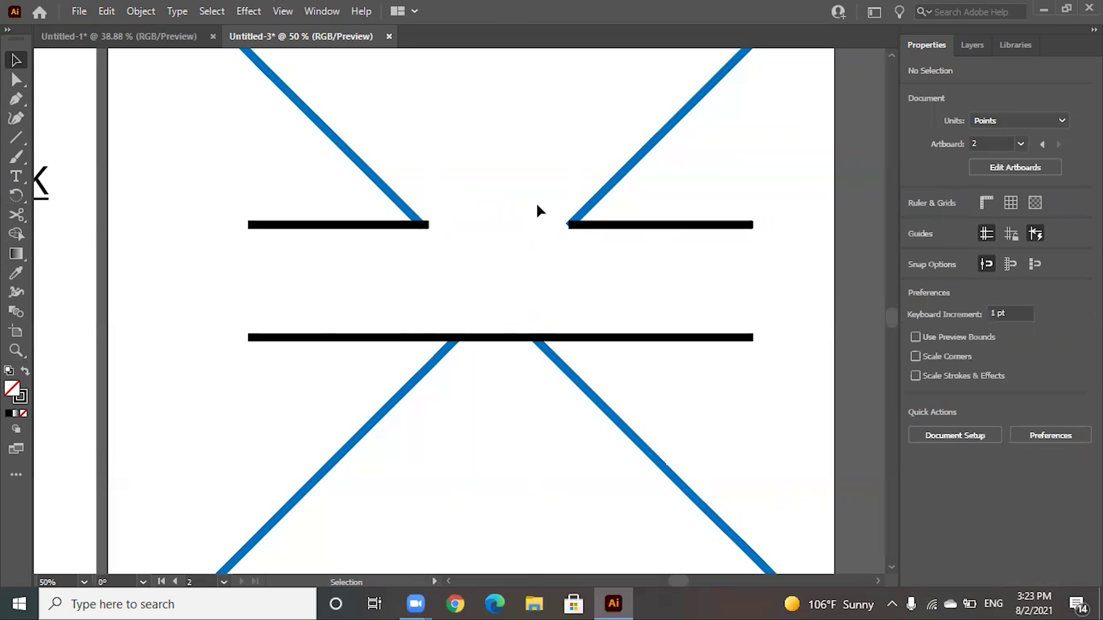
click(575, 226)
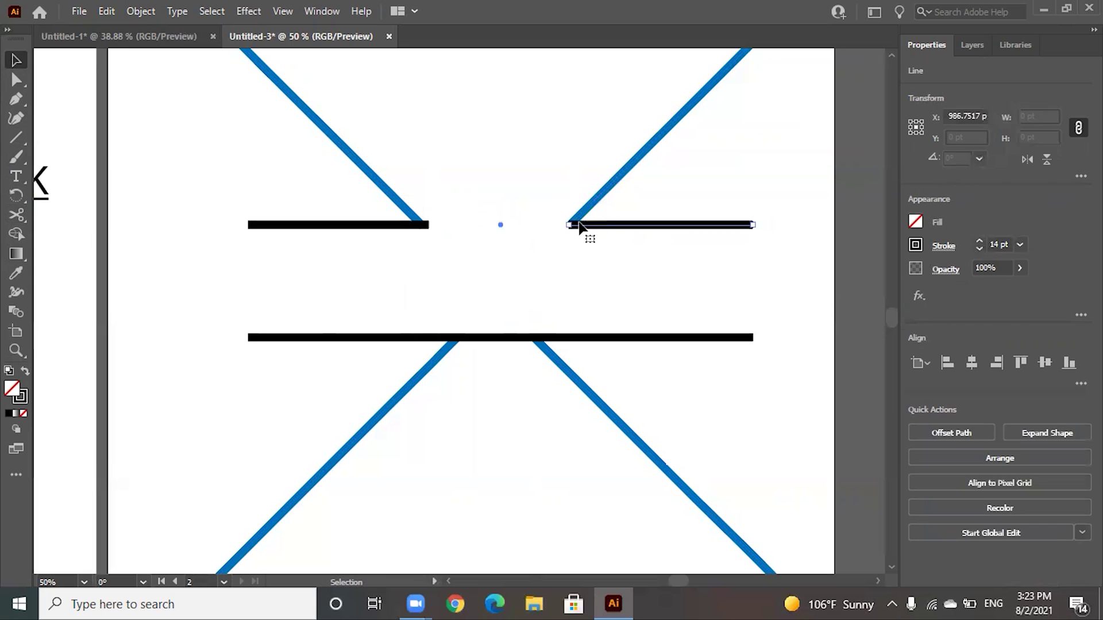
click(556, 258)
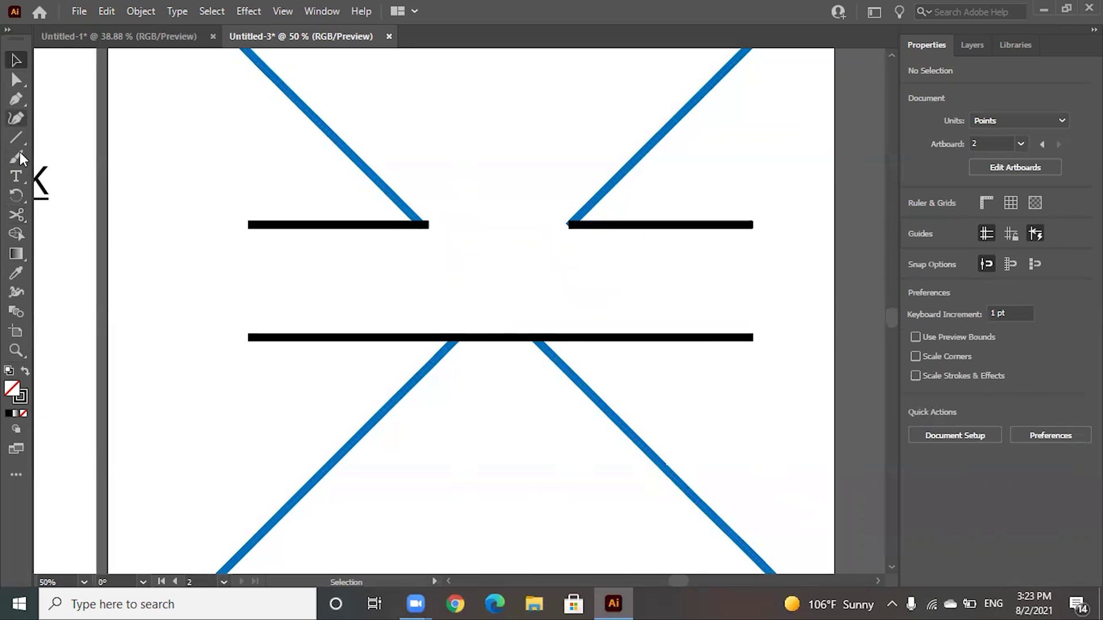
Step: Cut off the short stub of the upper-left black segment that extends past the blue diagonal's end and delete it
click(24, 215)
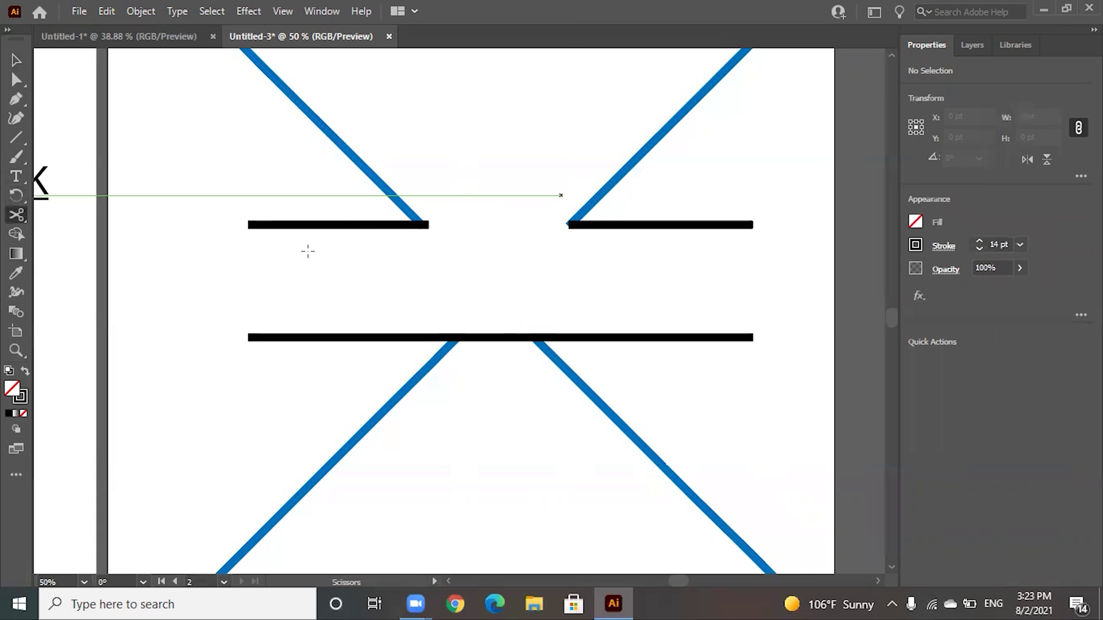
click(424, 225)
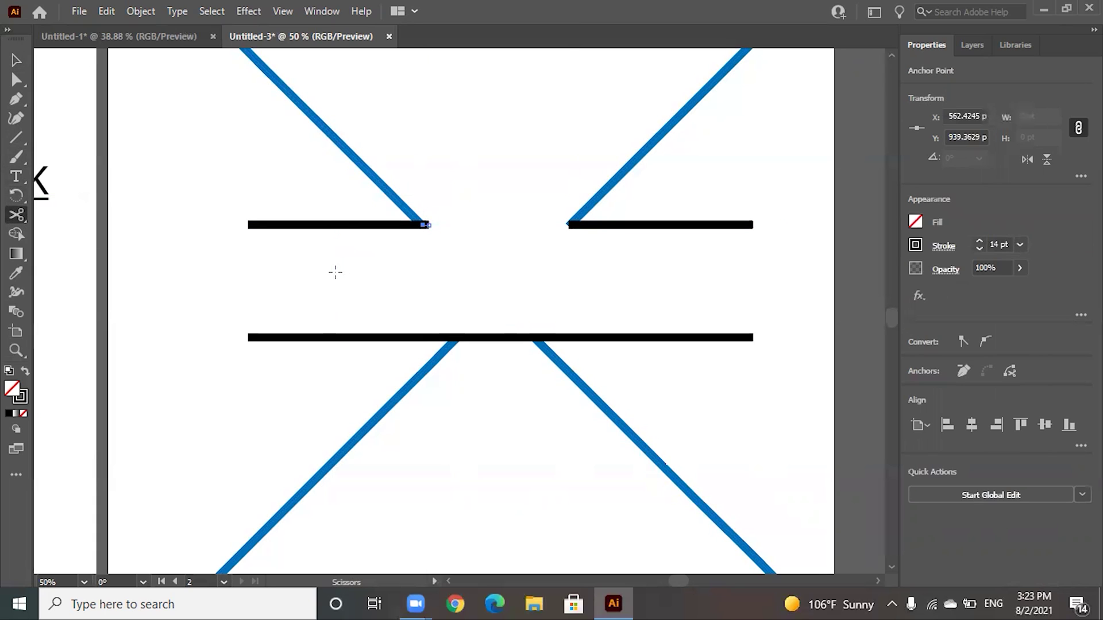
click(17, 59)
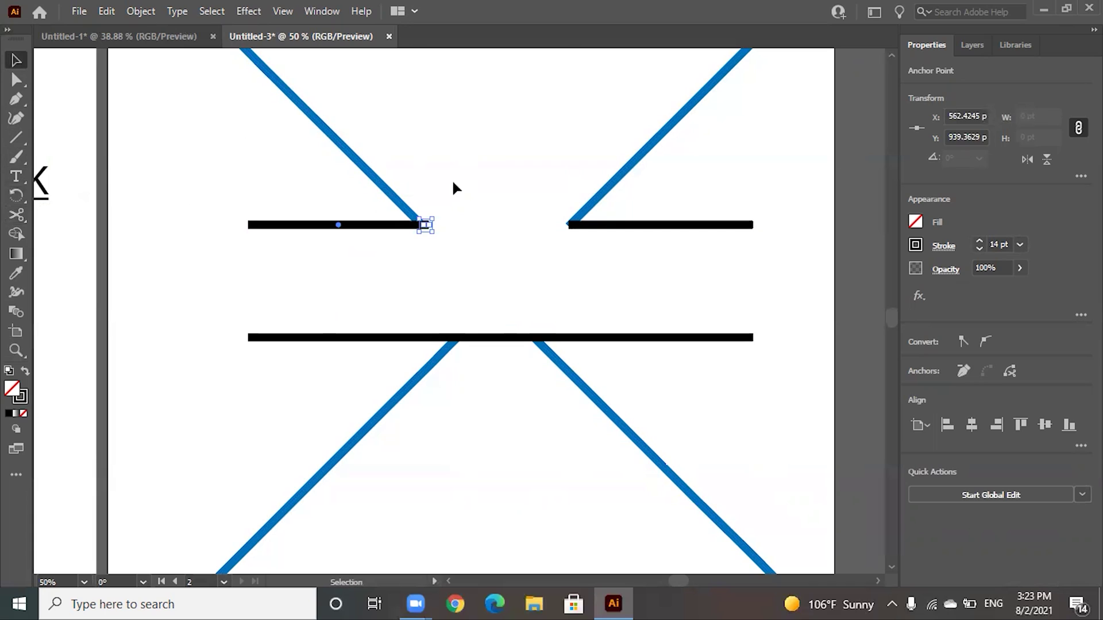
key(Delete)
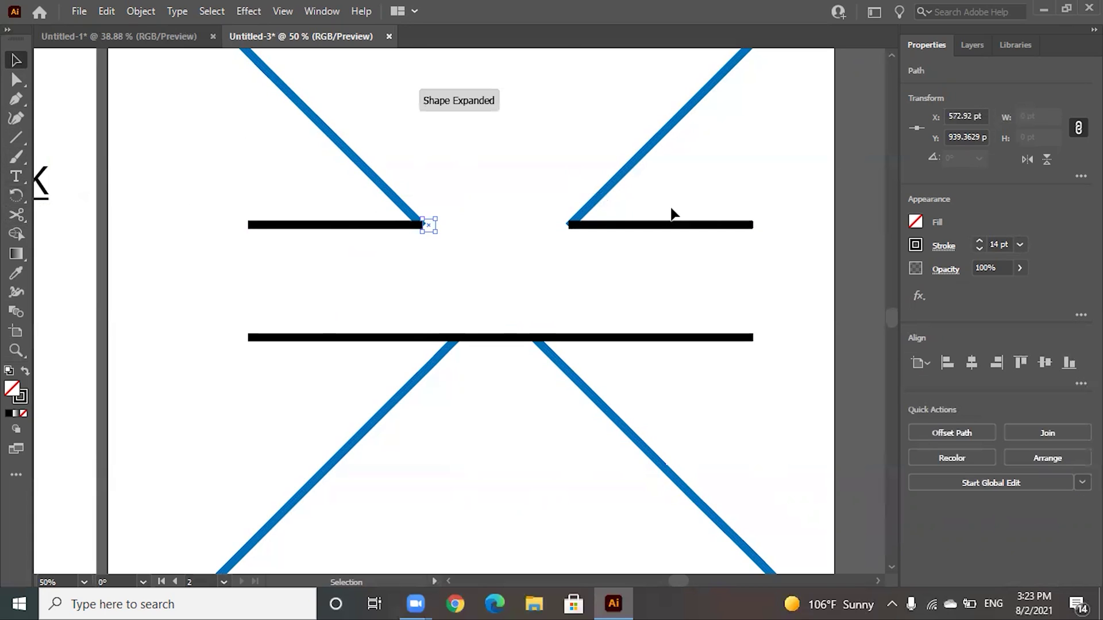
click(527, 277)
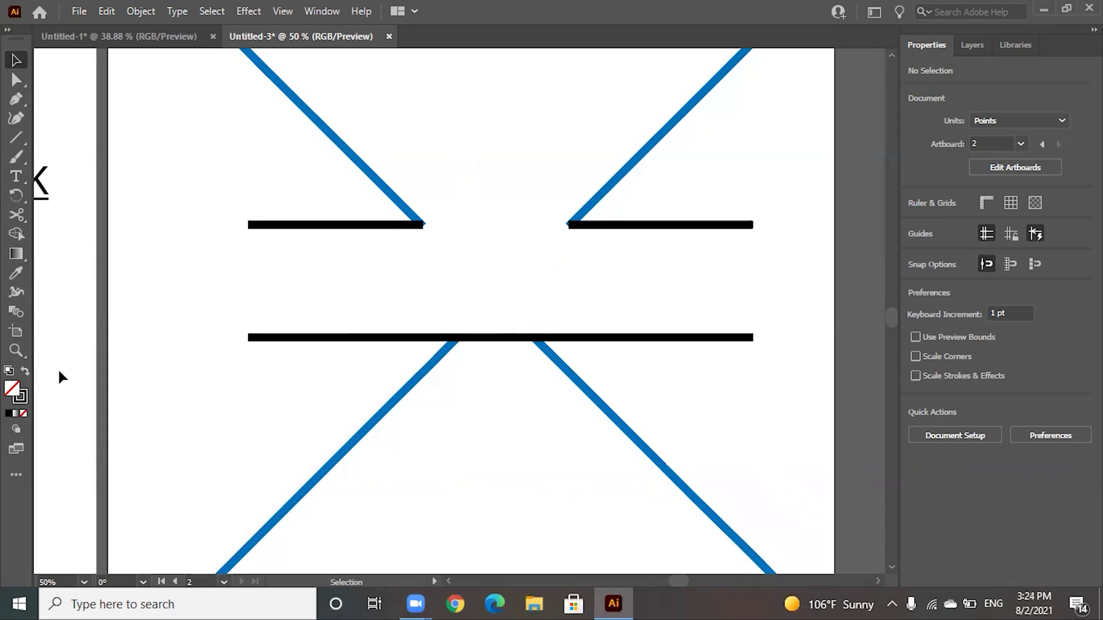
Step: Move the heading "Eraser and Scissors Tool" down into the gap between the two black horizontal lines
click(15, 350)
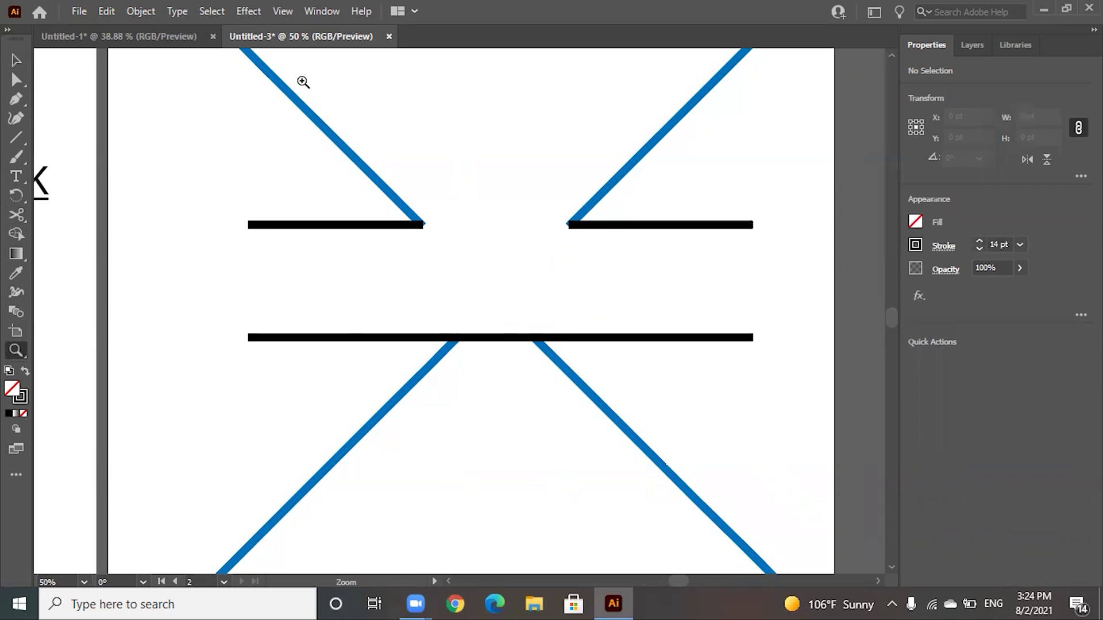
click(284, 10)
click(352, 248)
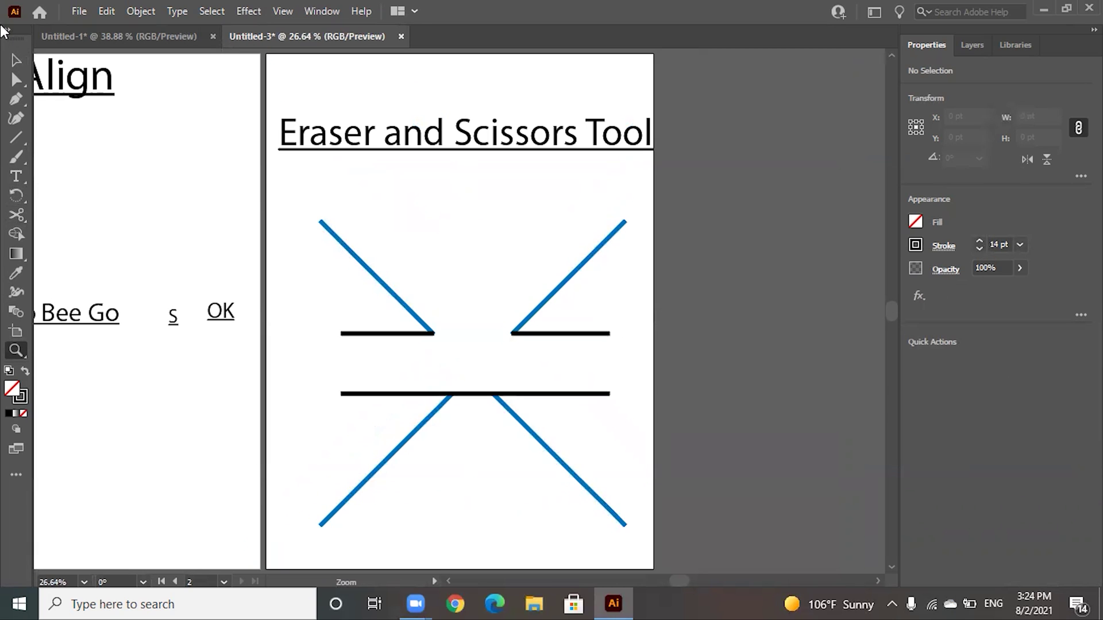
key(v)
click(434, 125)
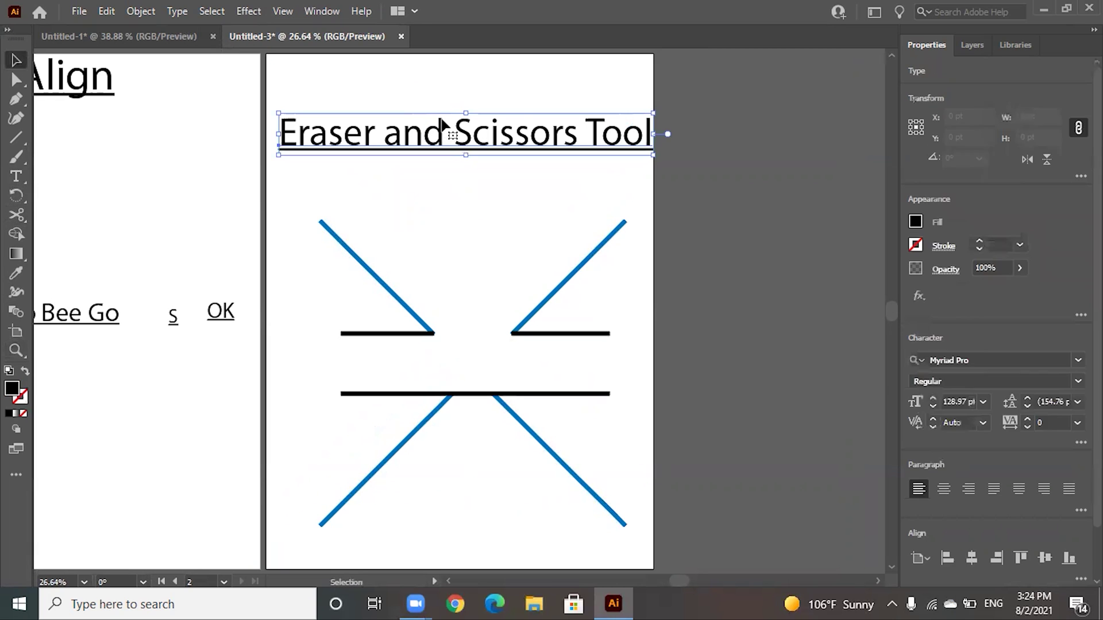
mouse_move(465, 141)
mouse_down()
mouse_move(447, 335)
mouse_move(458, 362)
mouse_up()
click(797, 280)
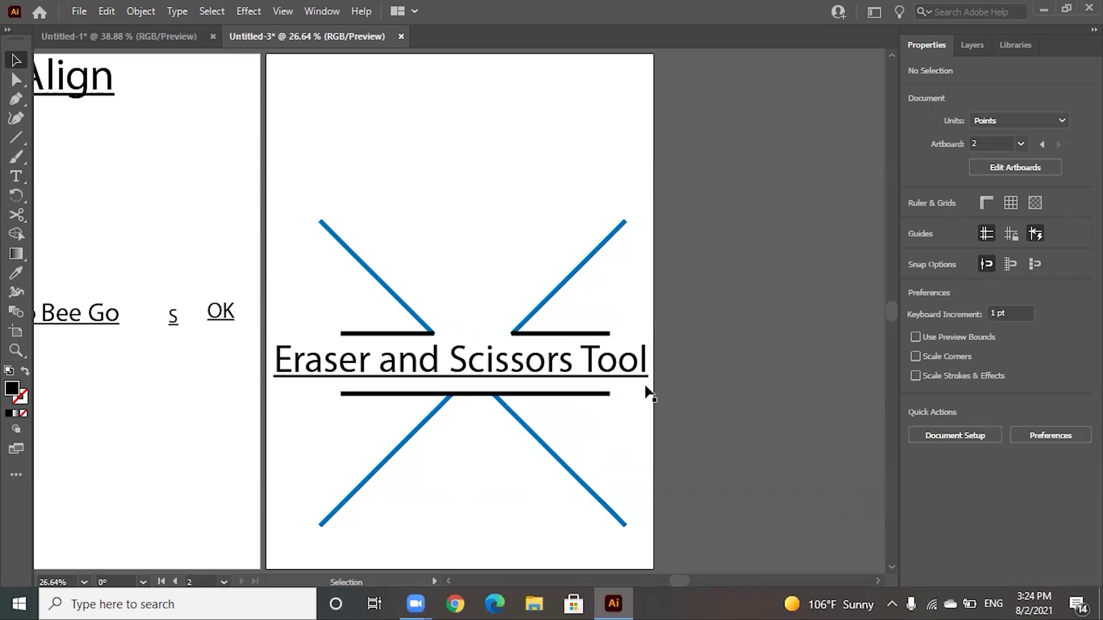